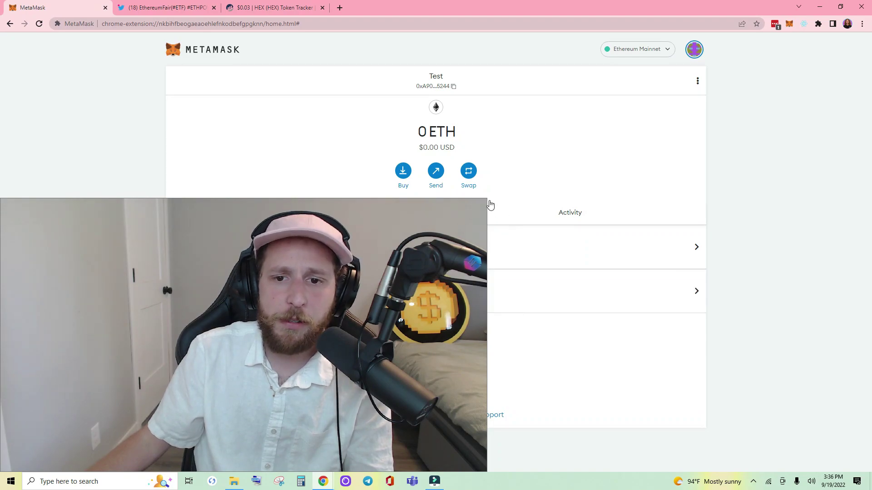
# Step: Read the pinned EthereumFair network-details tweet, move its tab into a separate window, then return to the wallet
pyautogui.moveTo(486, 199); pyautogui.dragTo(175, 352)
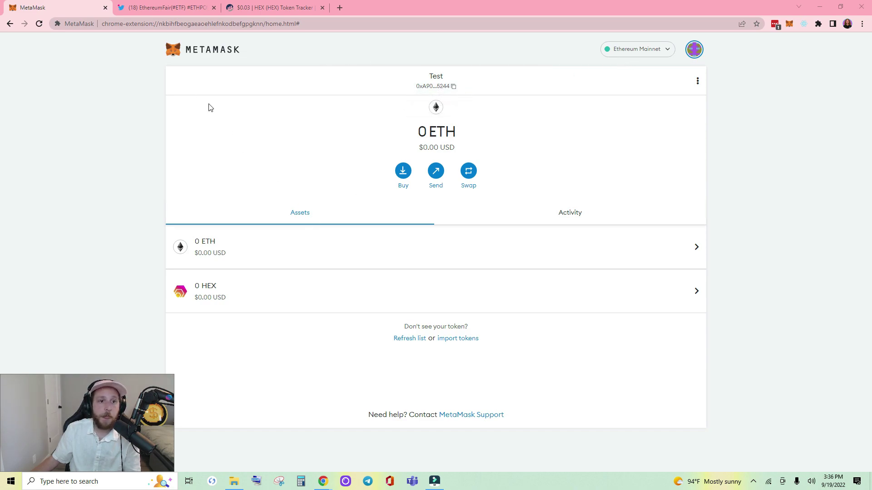
pyautogui.click(170, 10)
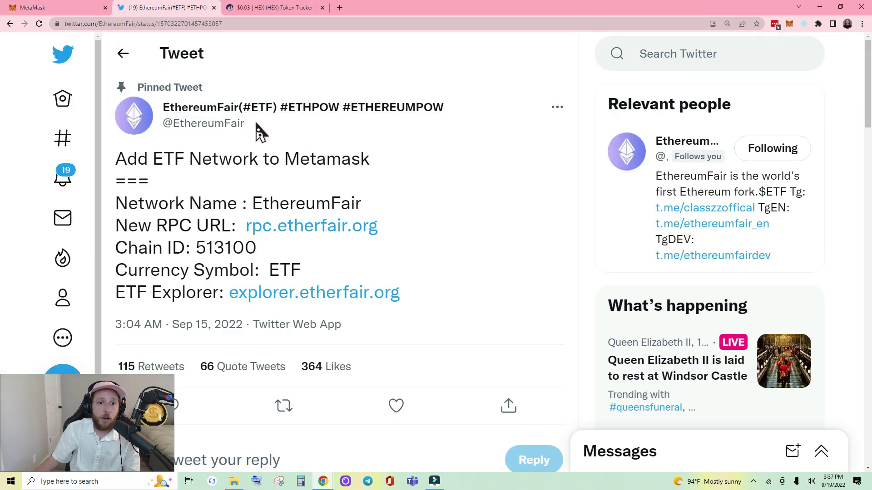
pyautogui.moveTo(184, 131)
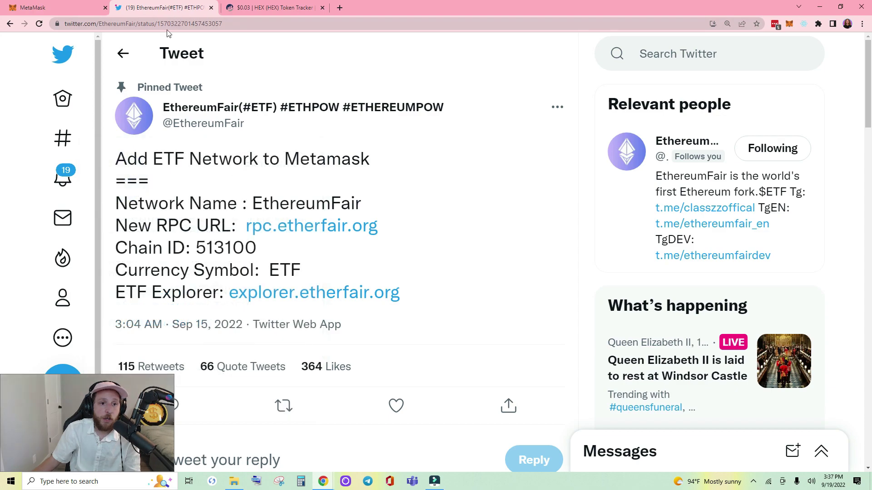
pyautogui.moveTo(163, 8); pyautogui.dragTo(48, 135)
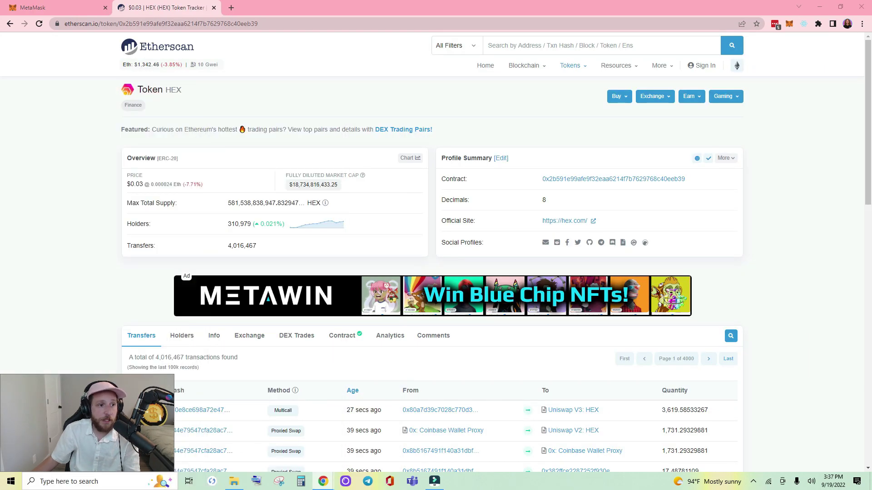
pyautogui.click(66, 7)
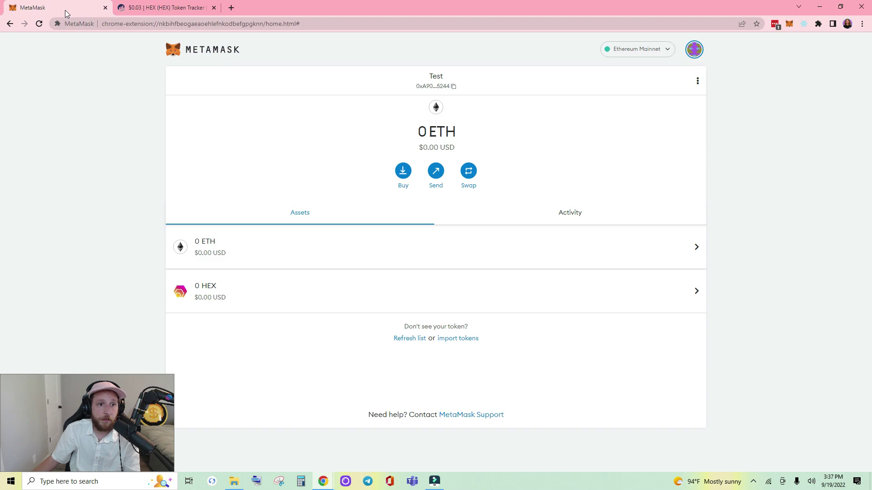
# Step: Open MetaMask's manual Add Network form with name EthereumFair and RPC URL rpc.etherfair.org
pyautogui.click(636, 57)
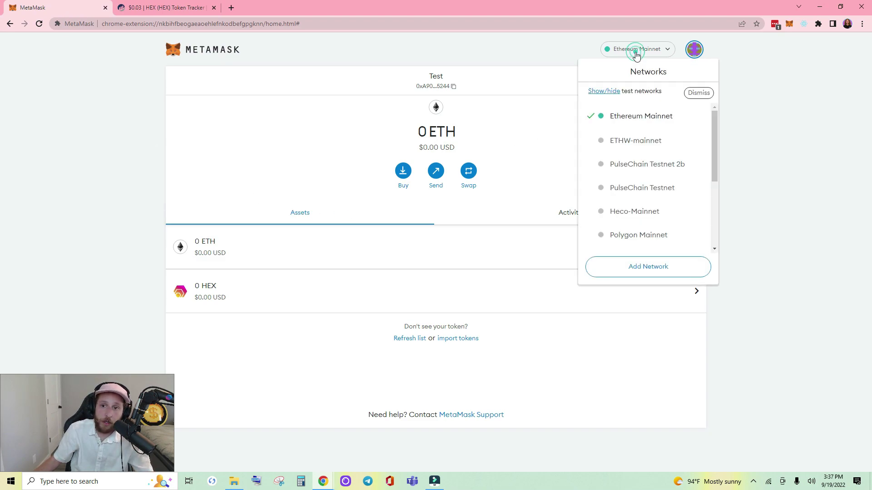
pyautogui.click(648, 268)
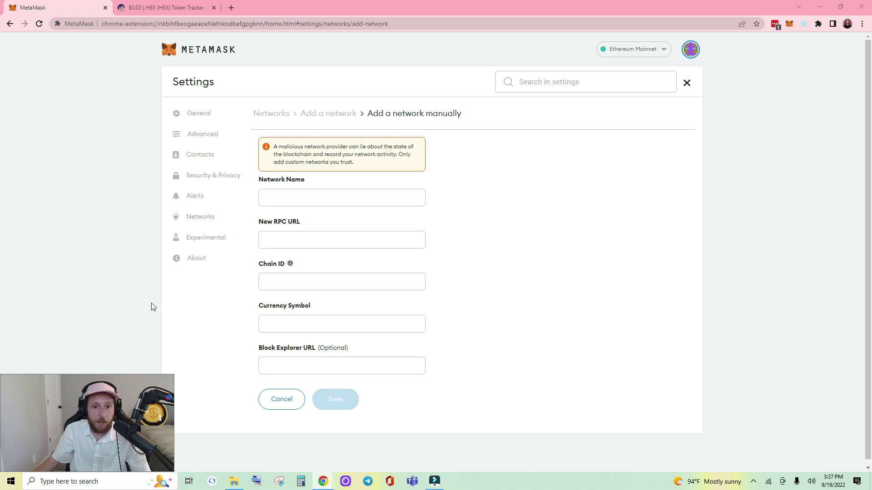
pyautogui.click(284, 198)
pyautogui.write('EthereumFair')
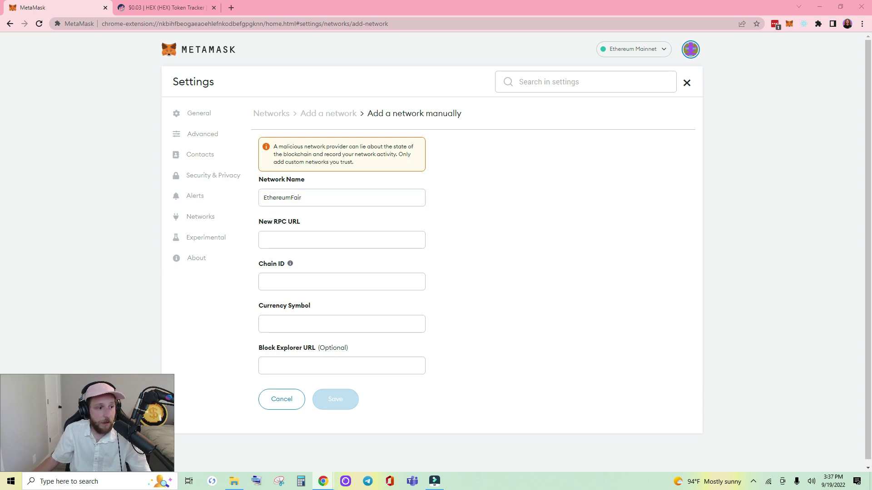
pyautogui.click(294, 236)
pyautogui.click(361, 241)
pyautogui.write('rpc.etherfair.org')
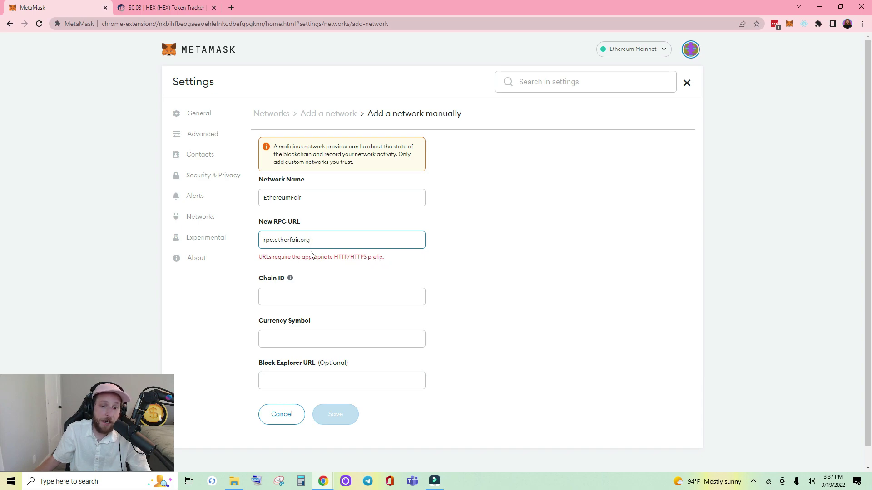
pyautogui.click(264, 241)
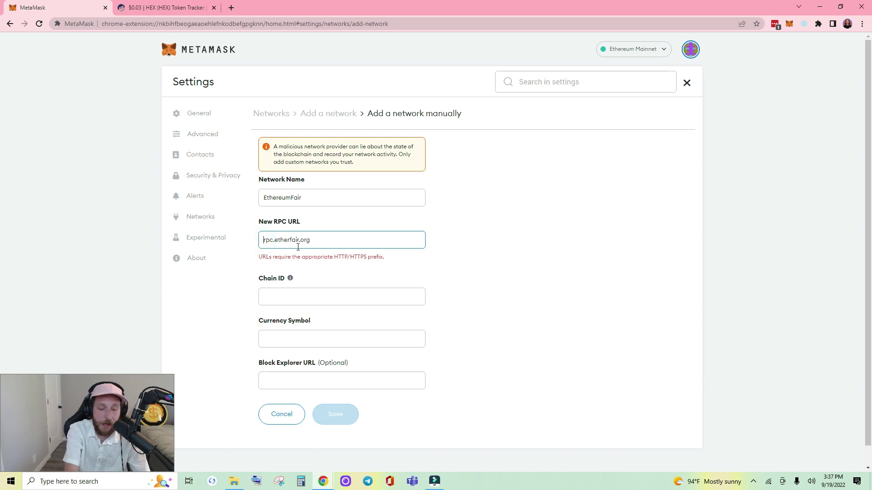
pyautogui.write('h')
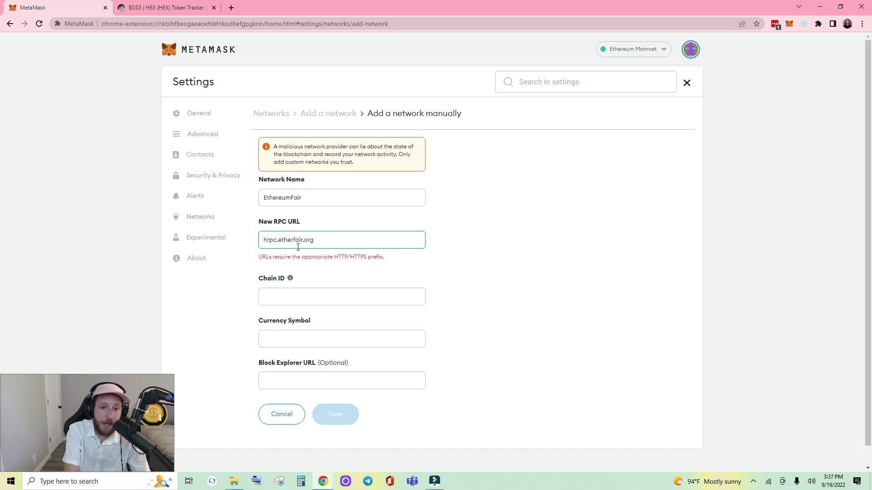
pyautogui.write('ttp')
pyautogui.write(':/')
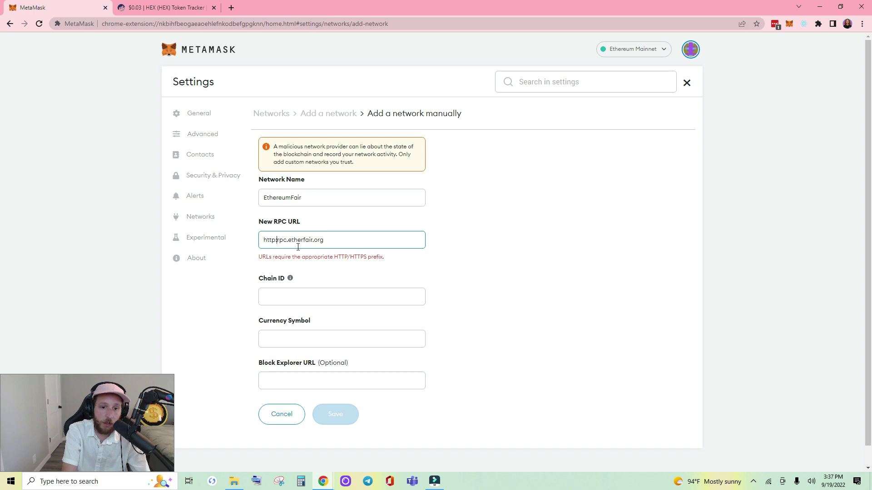
pyautogui.press('BackSpace')
pyautogui.press('BackSpace')
pyautogui.write('s:/')
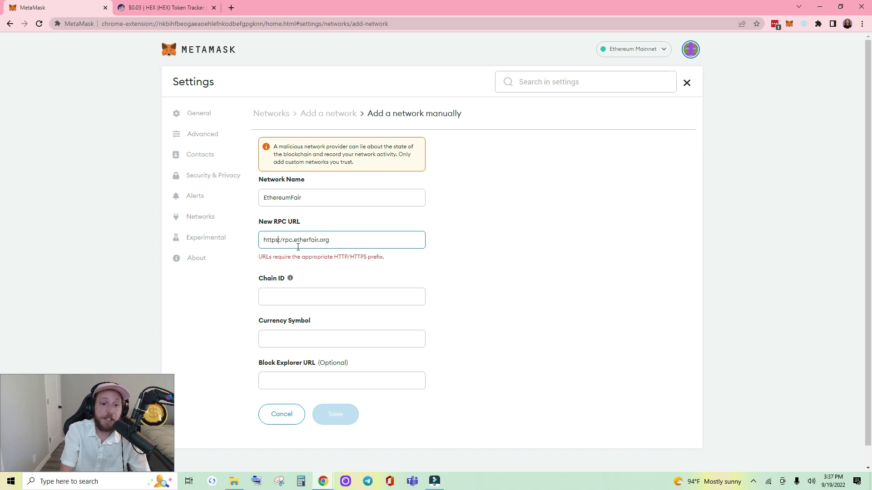
pyautogui.write('/')
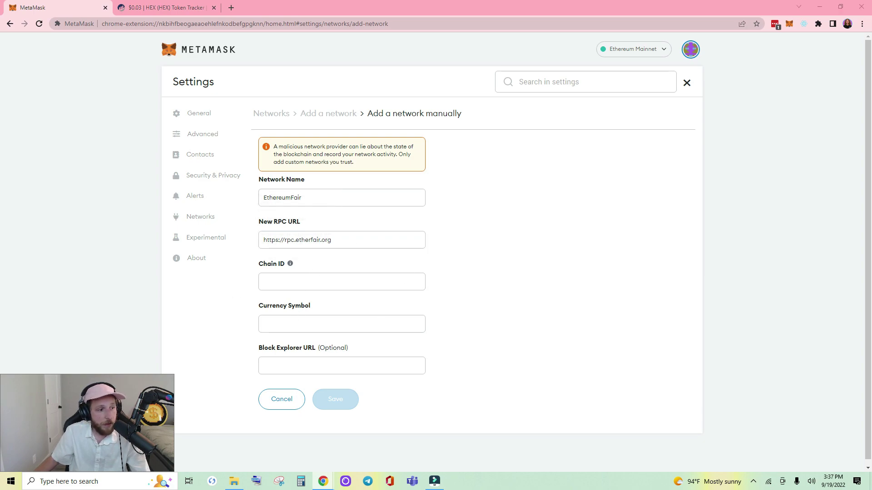
pyautogui.click(279, 282)
pyautogui.write('513100')
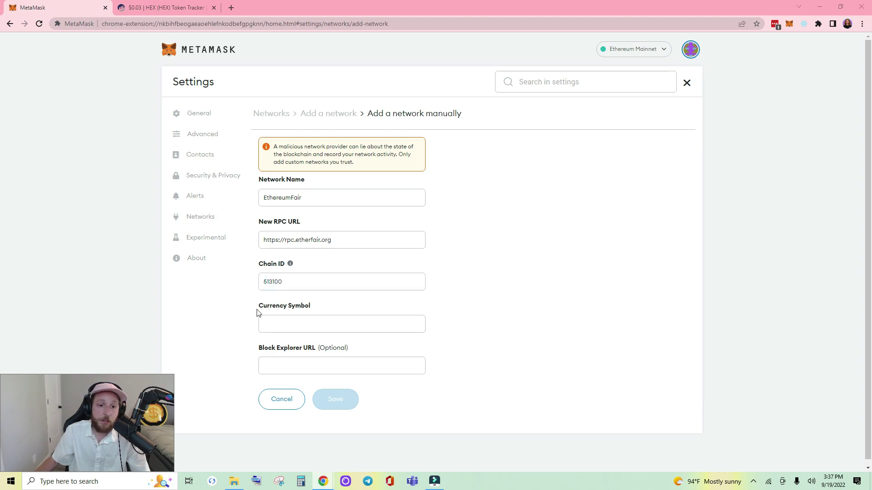
pyautogui.click(268, 322)
pyautogui.write('ETF')
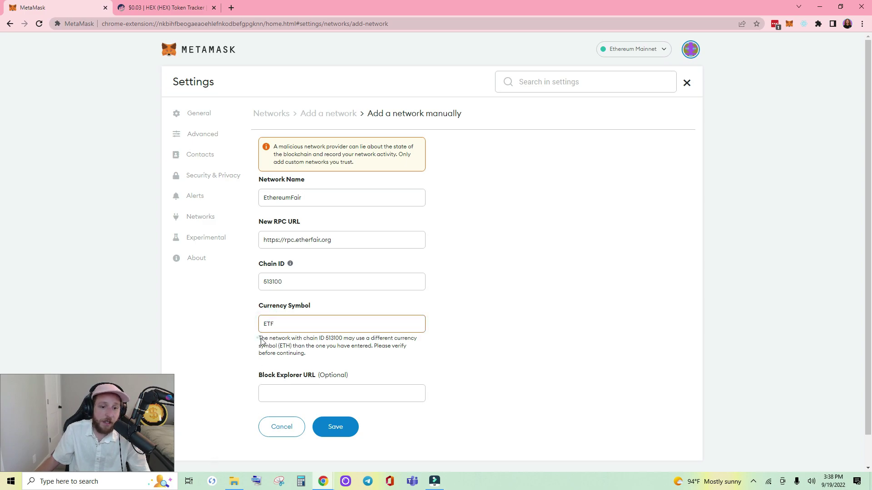
pyautogui.moveTo(259, 339); pyautogui.dragTo(306, 354)
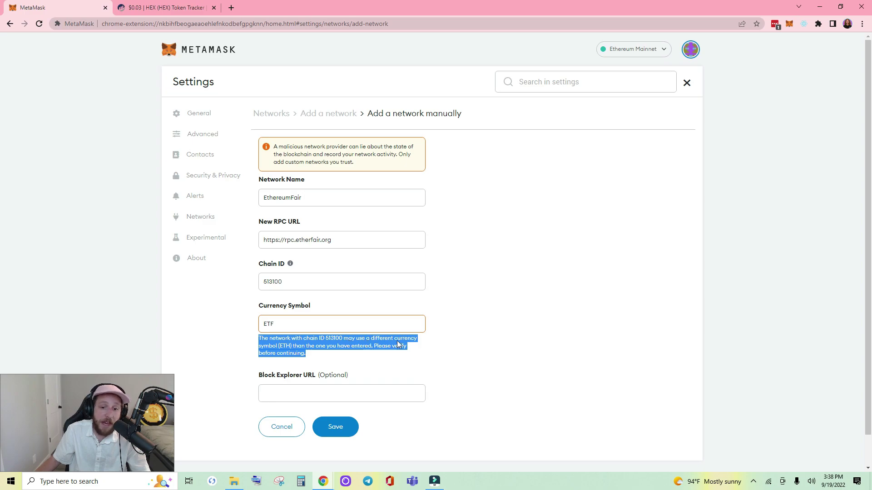
pyautogui.click(323, 354)
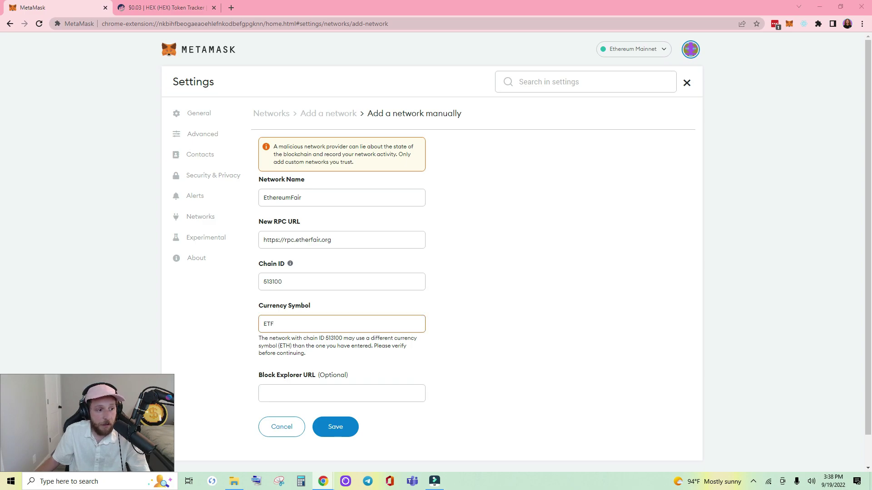
pyautogui.click(288, 393)
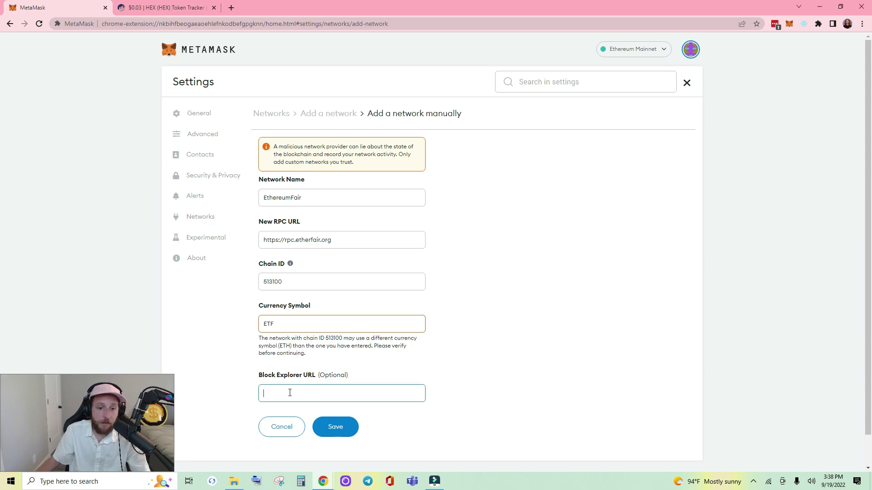
pyautogui.write('https://explorer.etherfair.org')
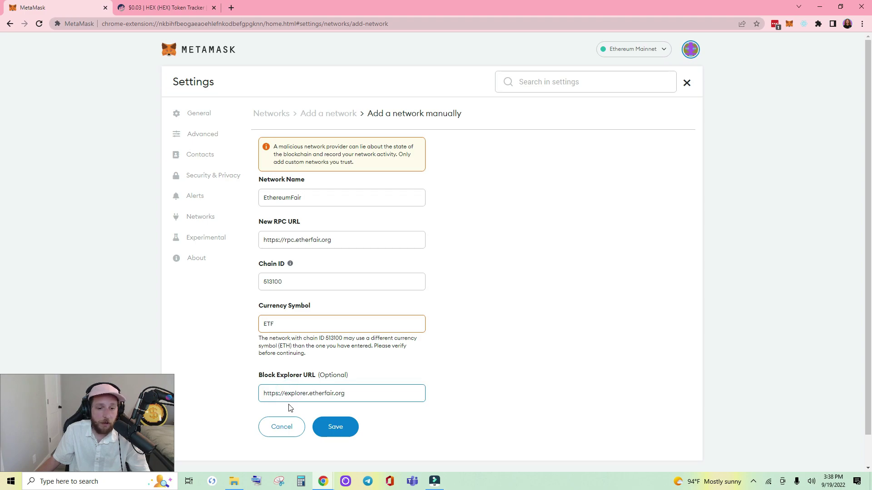
pyautogui.click(393, 355)
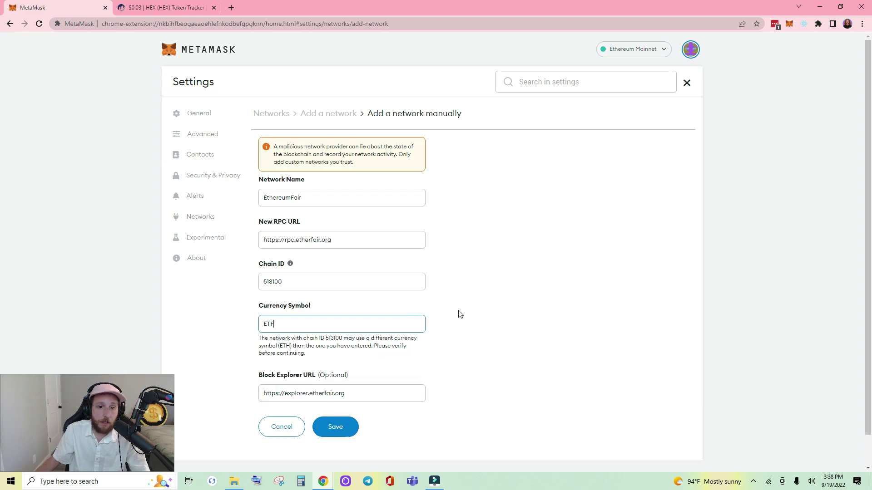
pyautogui.click(335, 435)
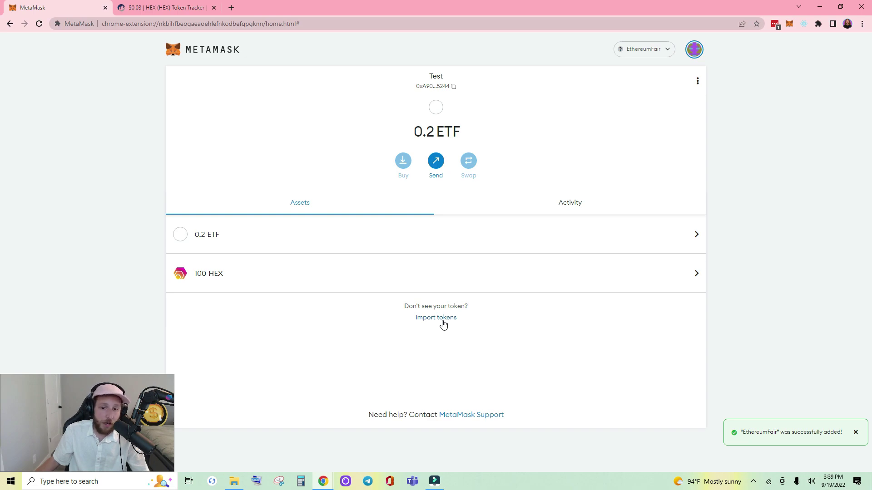
# Step: Once the EthereumFair balances load, open the Import Tokens form for a custom token
pyautogui.click(443, 324)
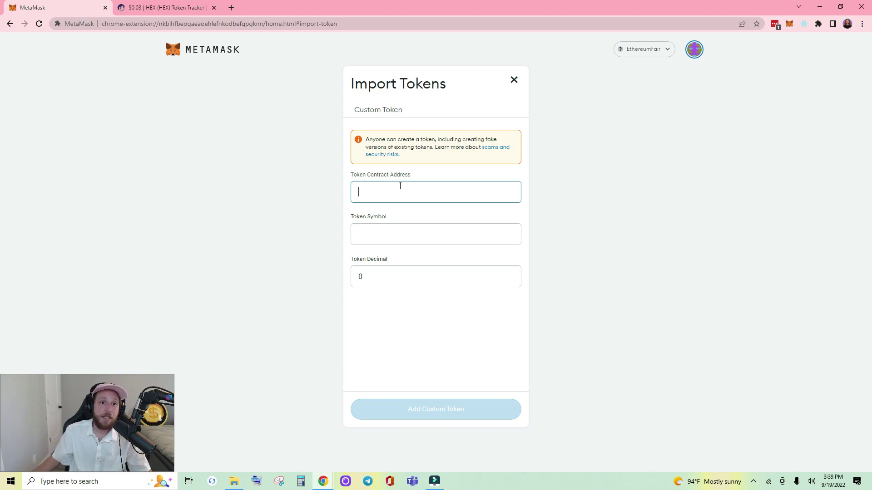
# Step: Search Etherscan for USDC, open the USD Coin token page, and copy its contract address
pyautogui.click(172, 6)
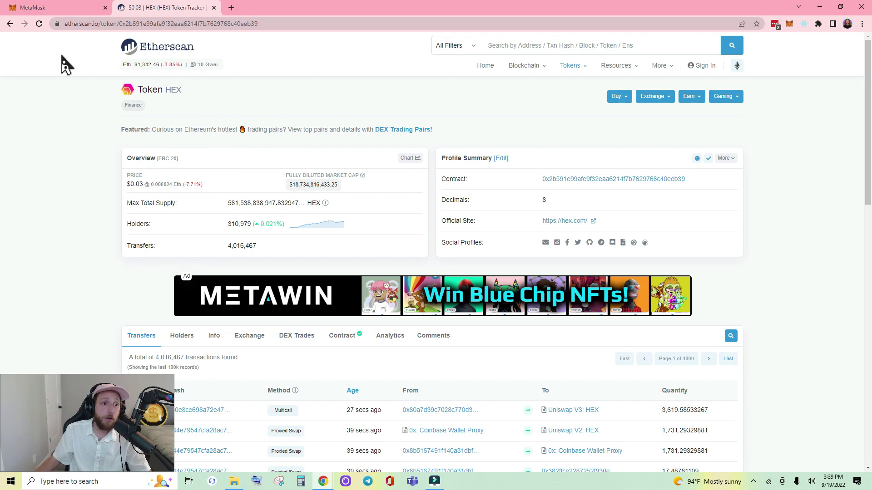
pyautogui.click(565, 49)
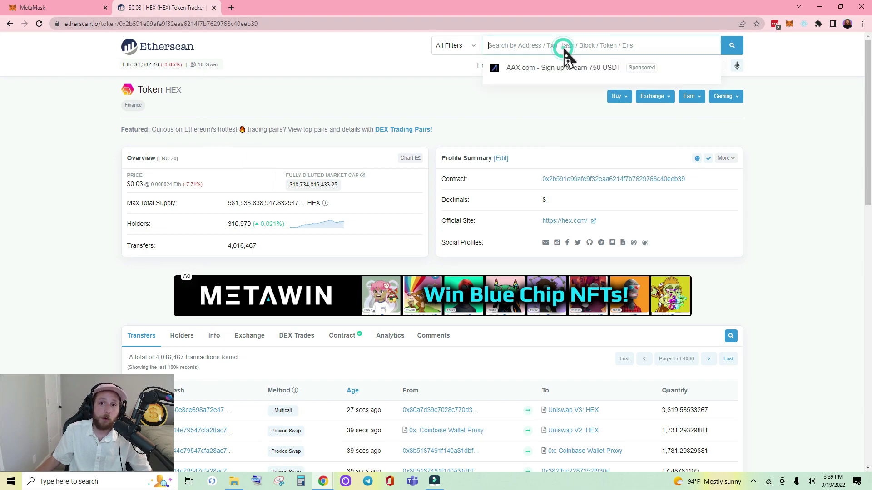
pyautogui.write('USDC')
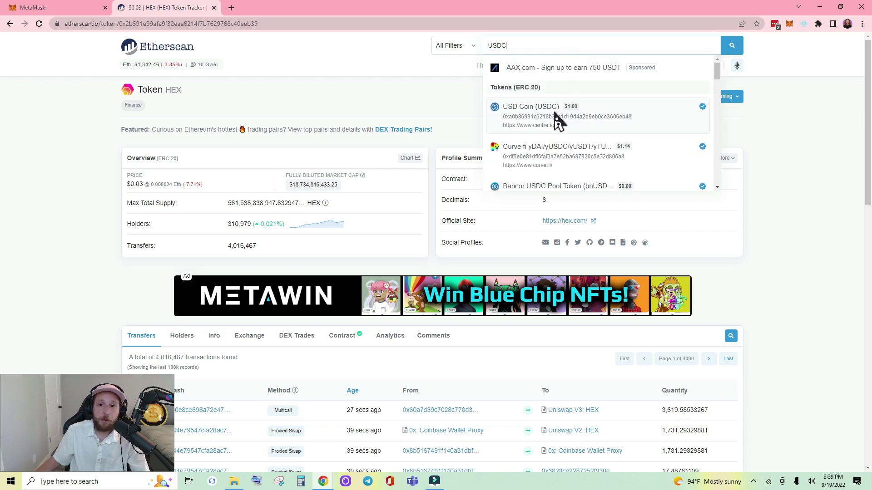
pyautogui.click(554, 113)
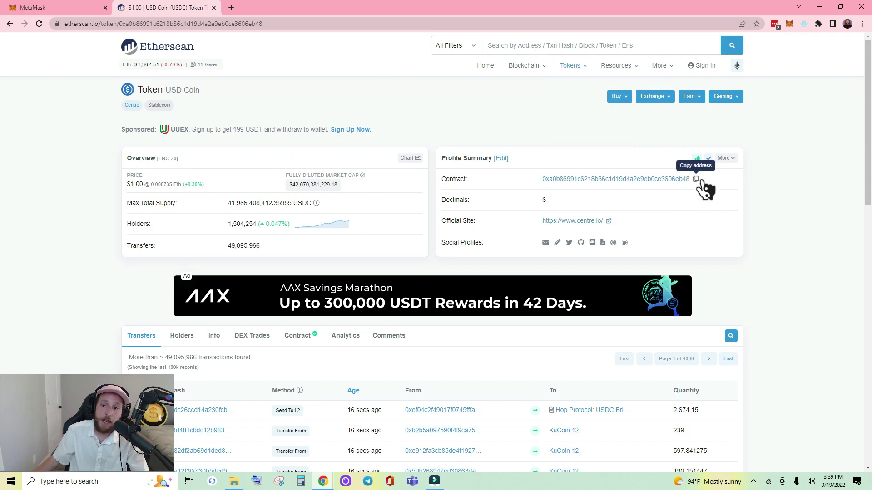
pyautogui.click(700, 181)
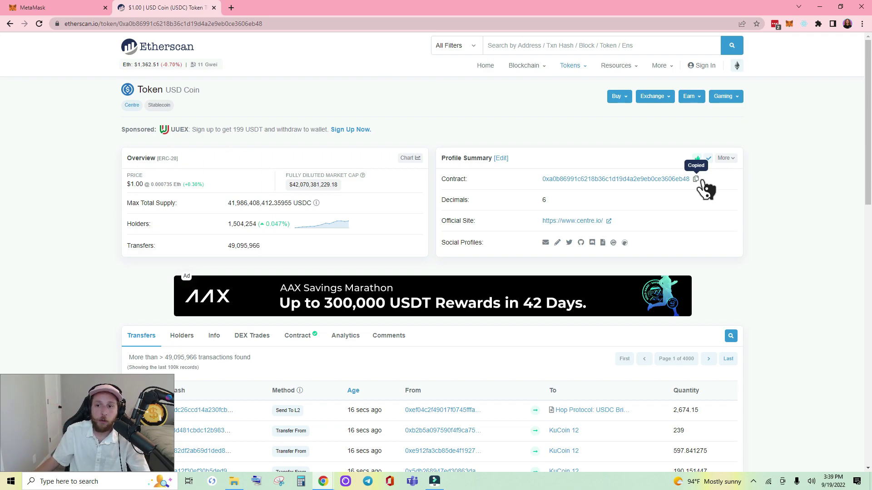
pyautogui.click(696, 179)
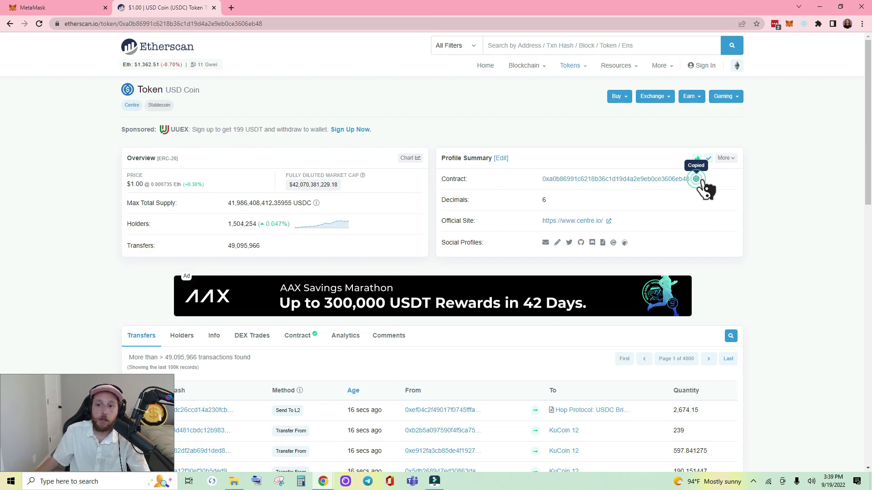
# Step: Paste the USDC contract address into MetaMask's Token Contract Address field
pyautogui.click(39, 12)
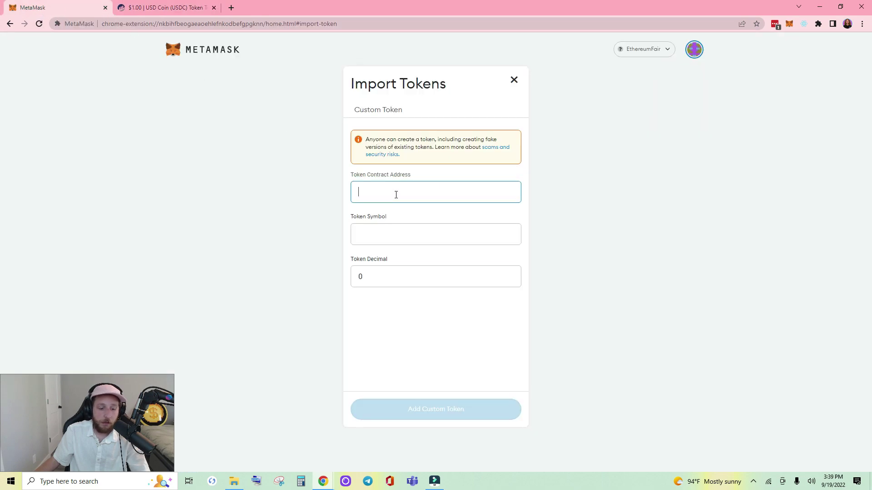
pyautogui.hotkey('ctrl', 'v')
pyautogui.click(388, 214)
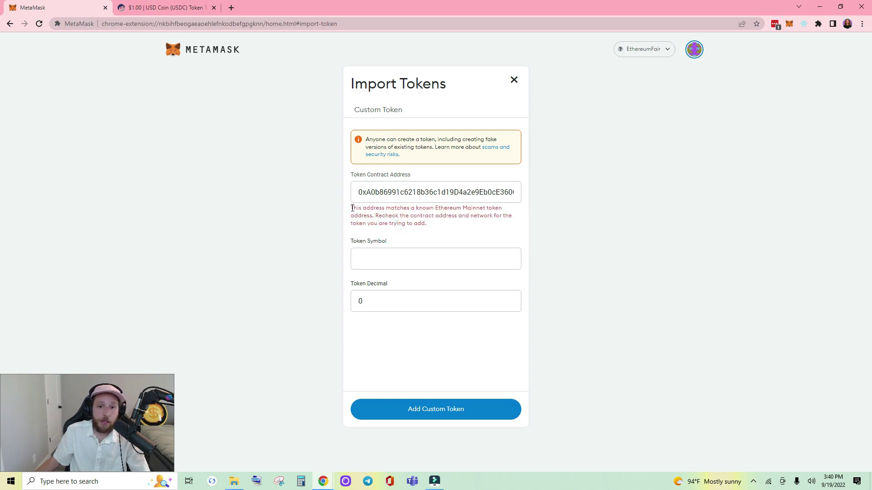
pyautogui.moveTo(352, 208); pyautogui.dragTo(424, 223)
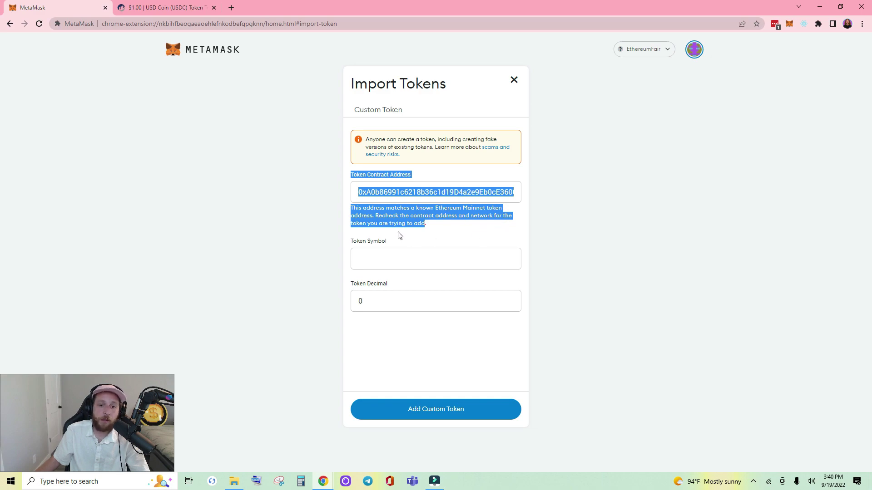
pyautogui.click(431, 228)
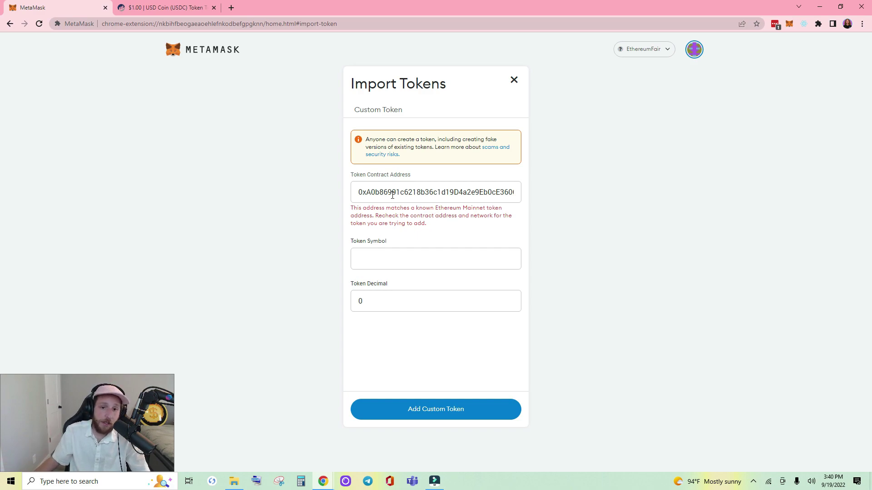
pyautogui.click(363, 192)
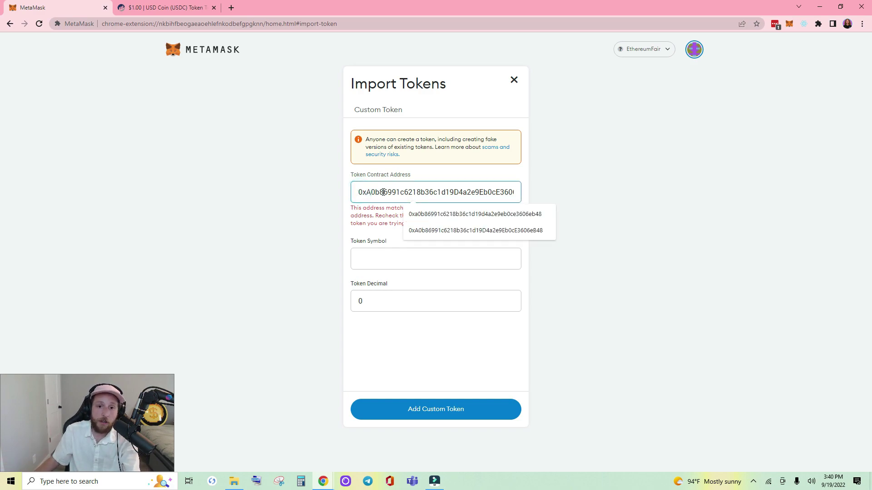
# Step: Enter token symbol USDC and 6 decimals, verifying the decimals on Etherscan
pyautogui.click(371, 257)
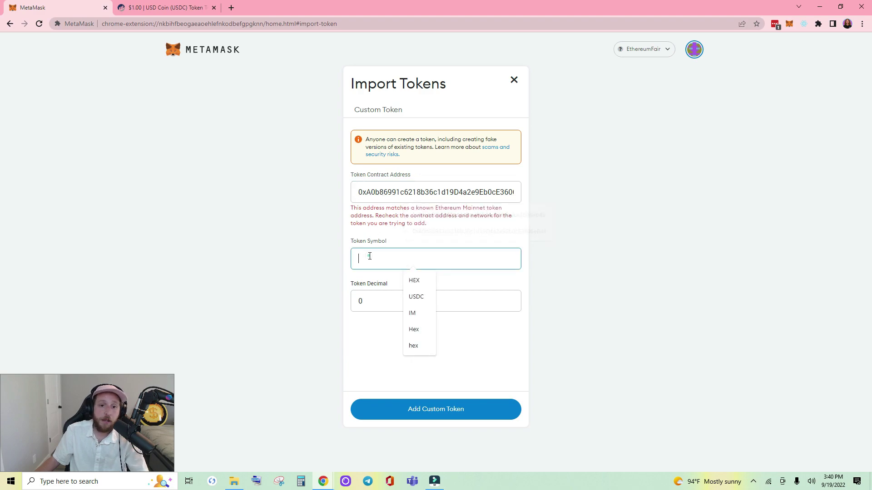
pyautogui.click(407, 239)
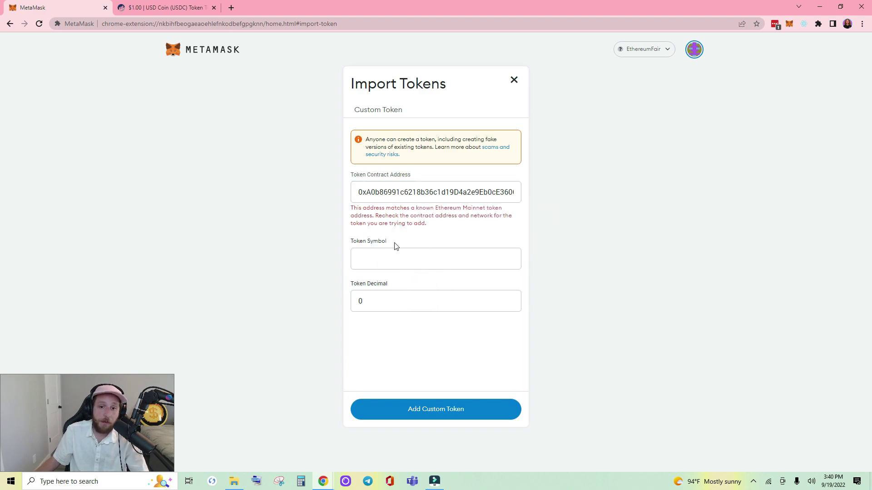
pyautogui.click(387, 254)
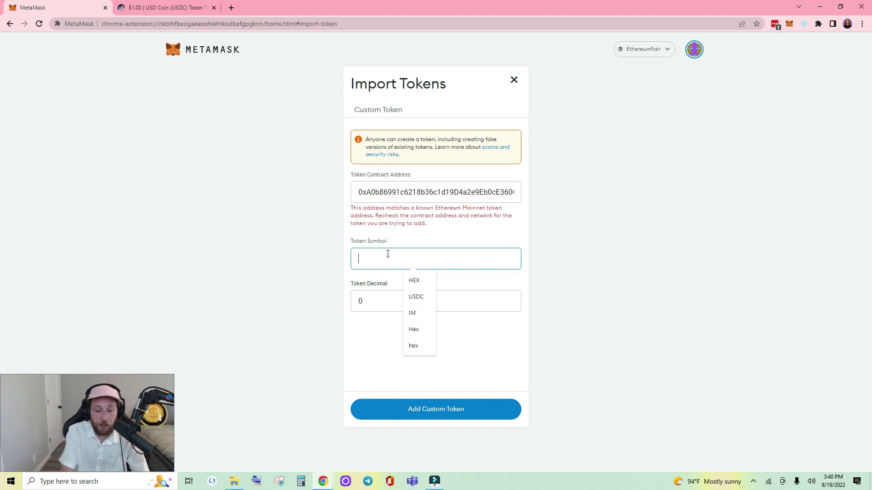
pyautogui.write('USDC')
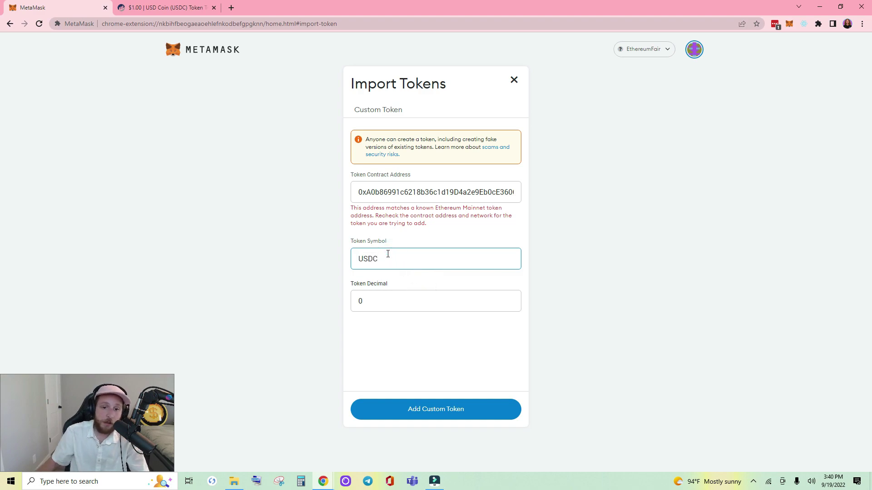
pyautogui.press('Tab')
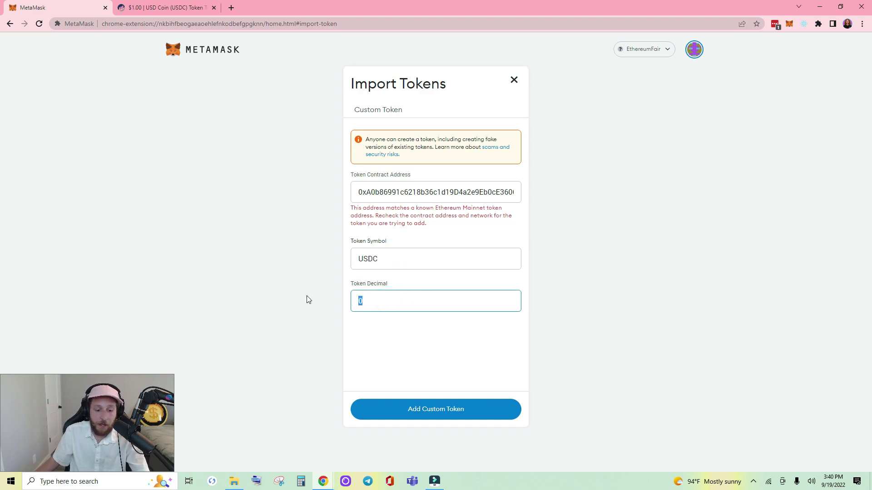
pyautogui.write('6')
pyautogui.click(173, 8)
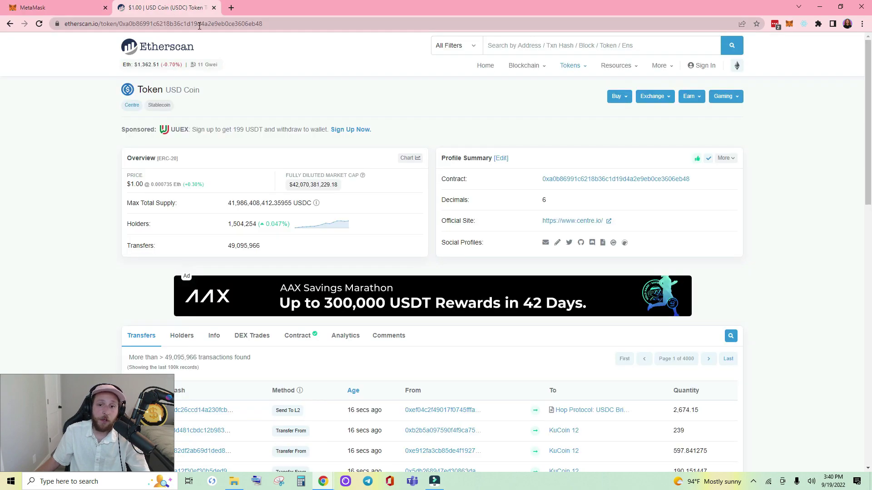
pyautogui.click(62, 5)
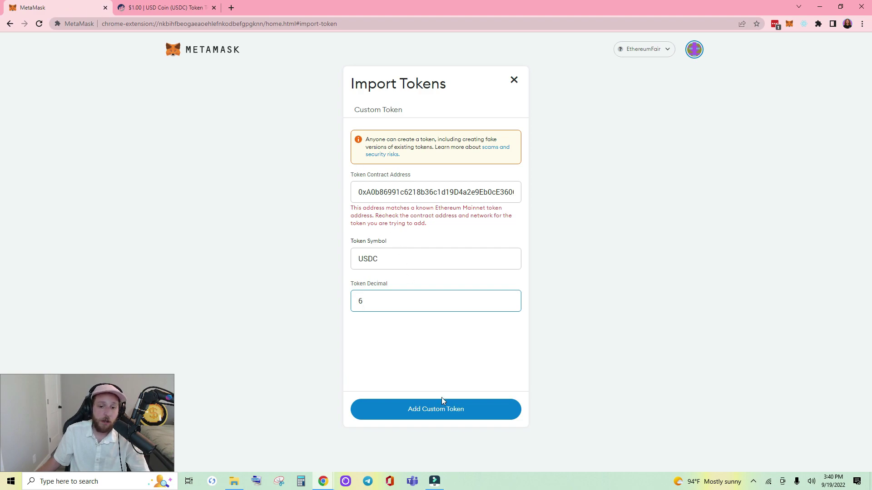
# Step: Add and import the custom USDC token, then return to the account's asset list
pyautogui.click(442, 411)
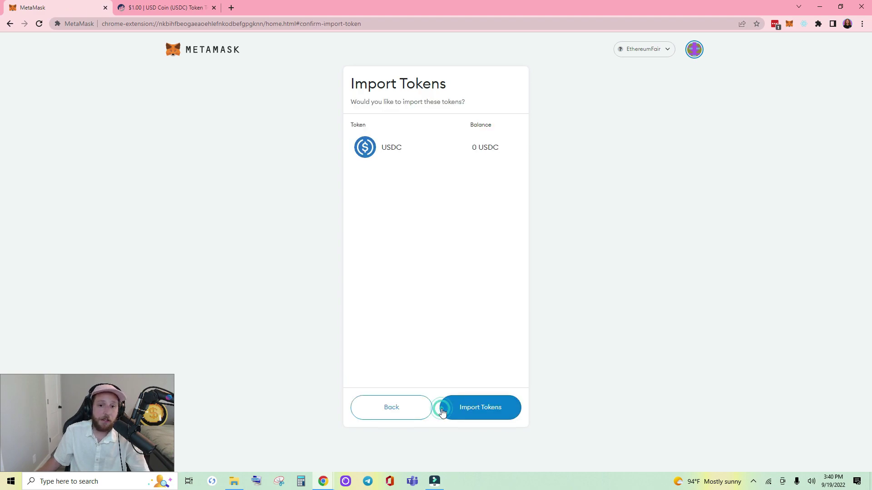
pyautogui.click(485, 413)
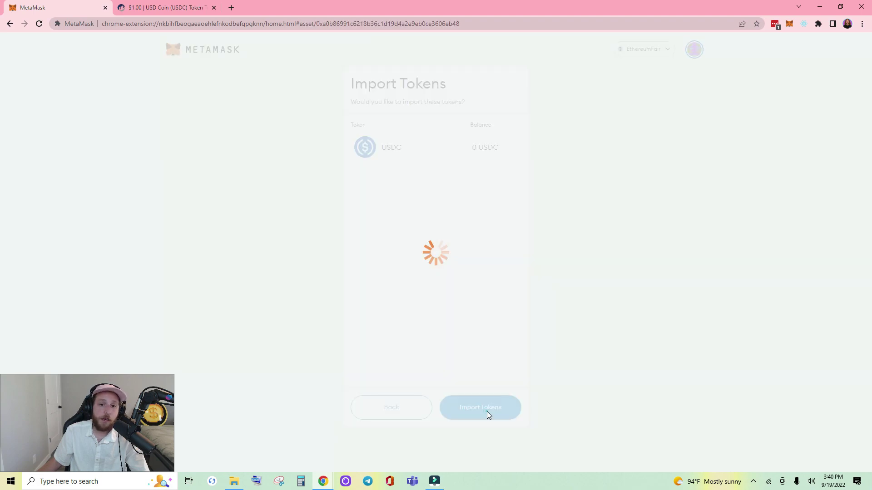
pyautogui.click(189, 84)
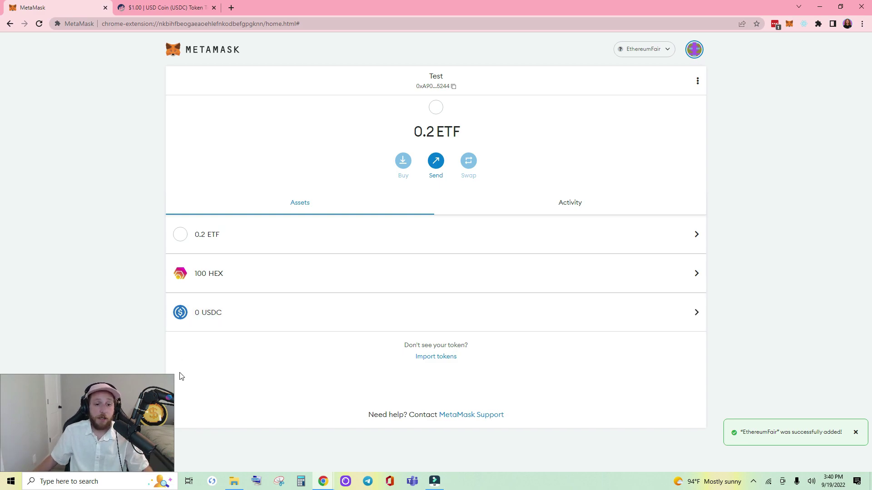
pyautogui.moveTo(174, 375); pyautogui.dragTo(511, 218)
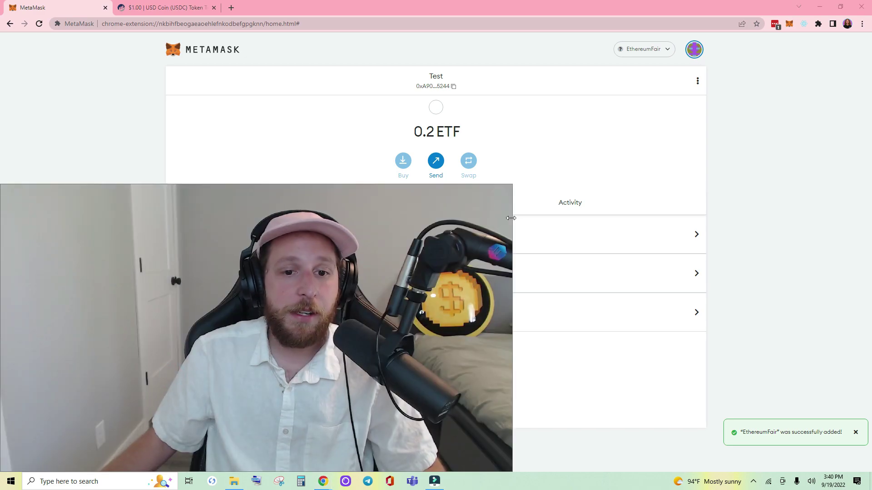